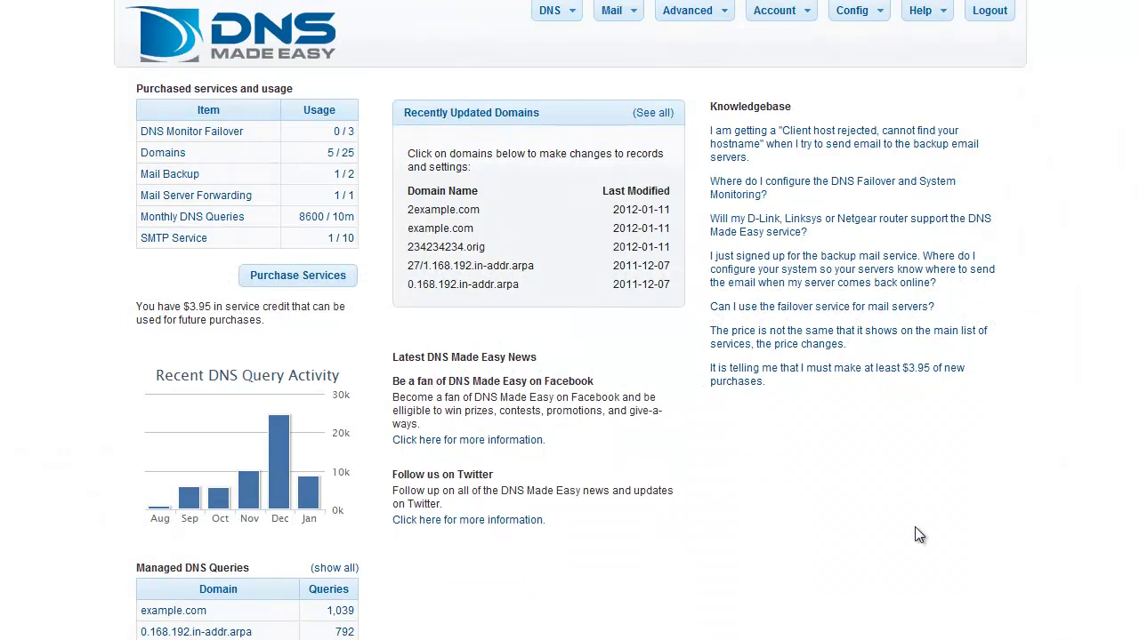
Go to Advanced > Secondary IP Sets and keep the list at 10 rows per page
{"action": "left_click", "coordinate": [726, 10]}
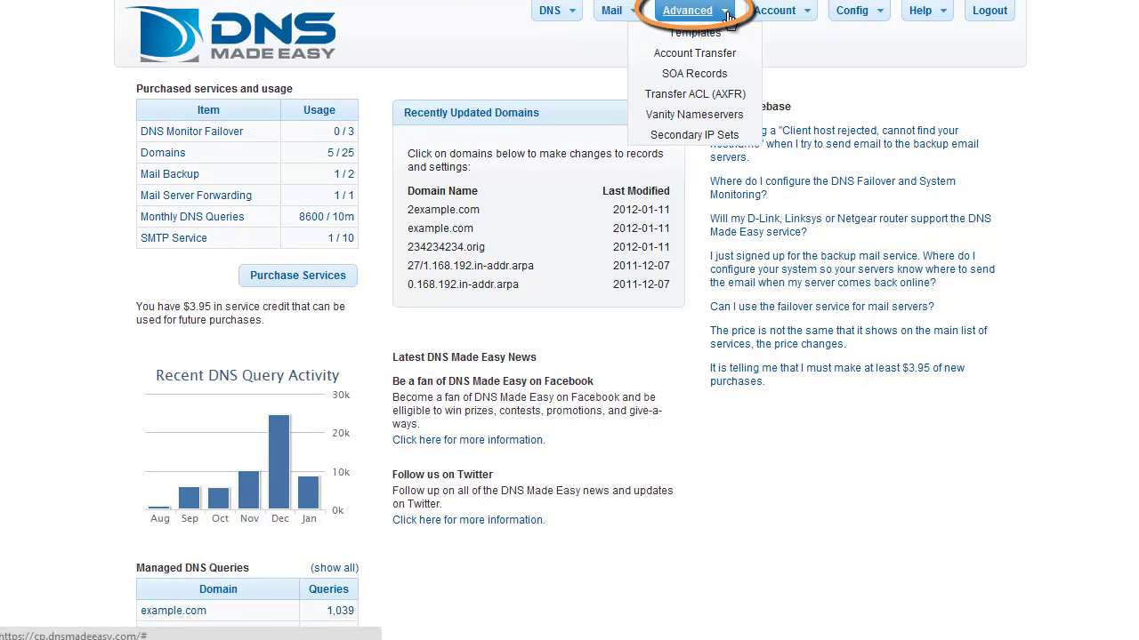
{"action": "left_click", "coordinate": [727, 140]}
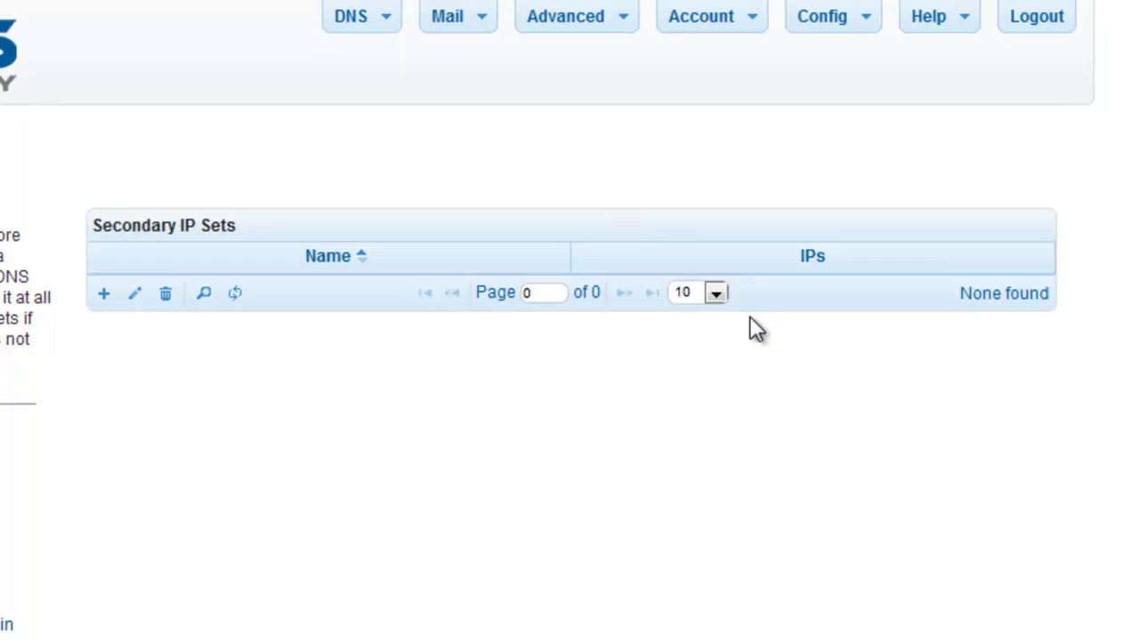
{"action": "left_click", "coordinate": [716, 295]}
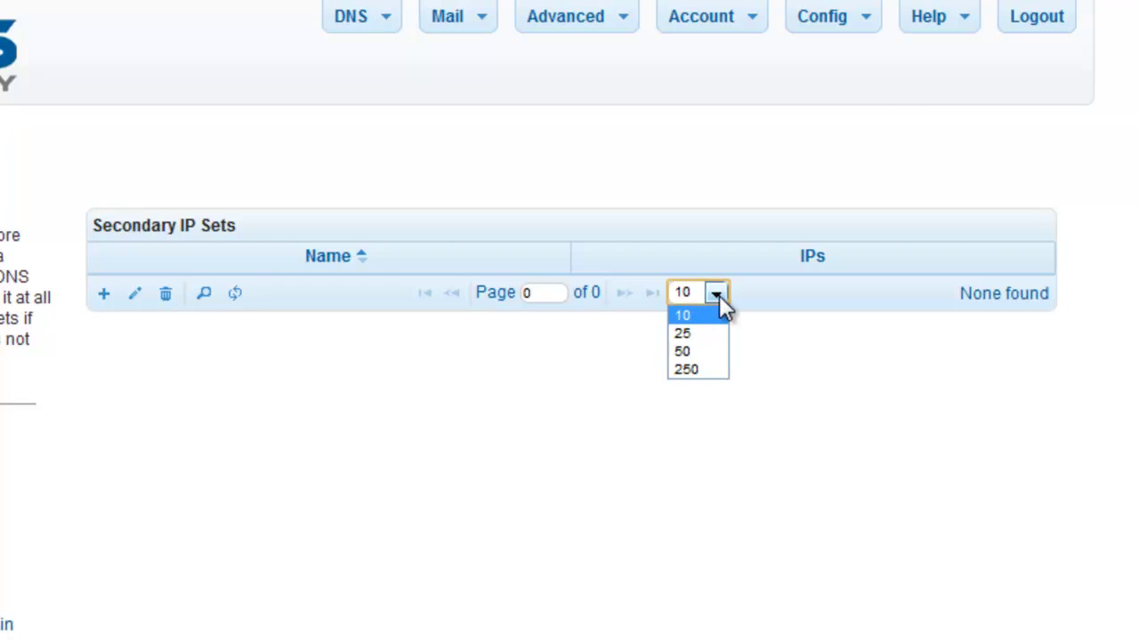
{"action": "left_click", "coordinate": [719, 295]}
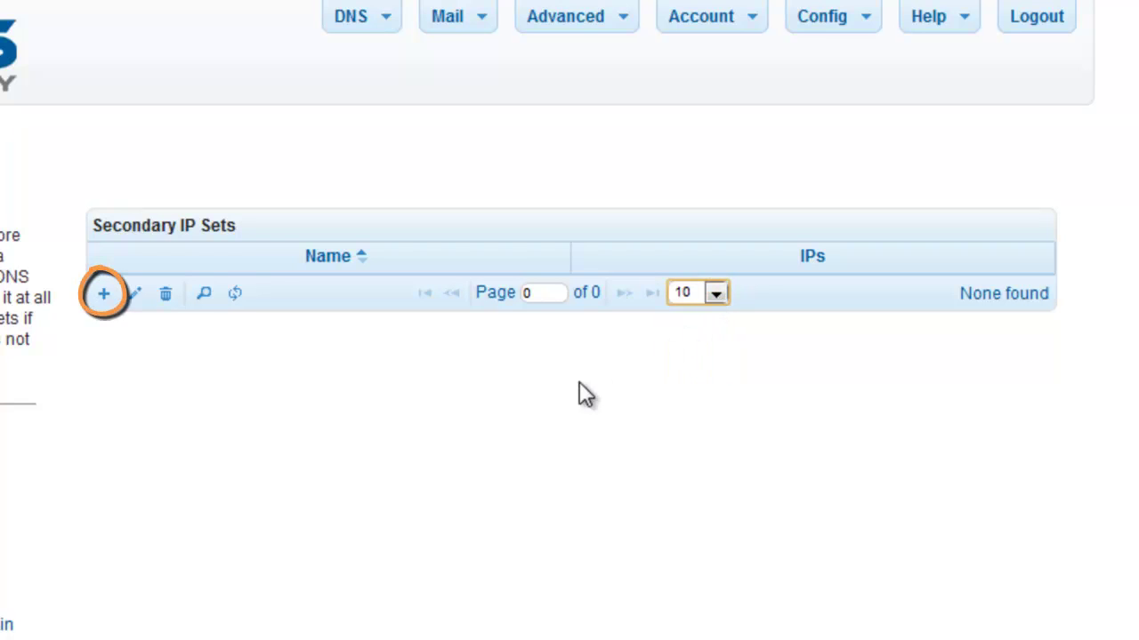
Add IP set 'Primary Name Servers 1' with IPs 192.168.10.10 and 192.168.20.20 on separate lines
{"action": "left_click", "coordinate": [104, 295]}
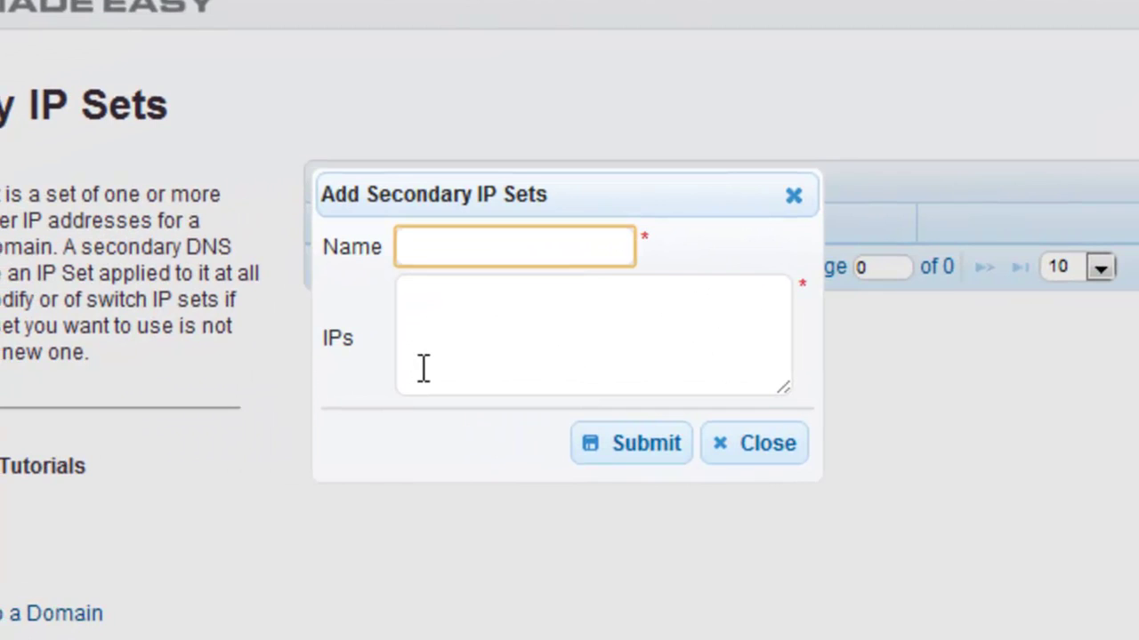
{"action": "type", "text": "Primary "}
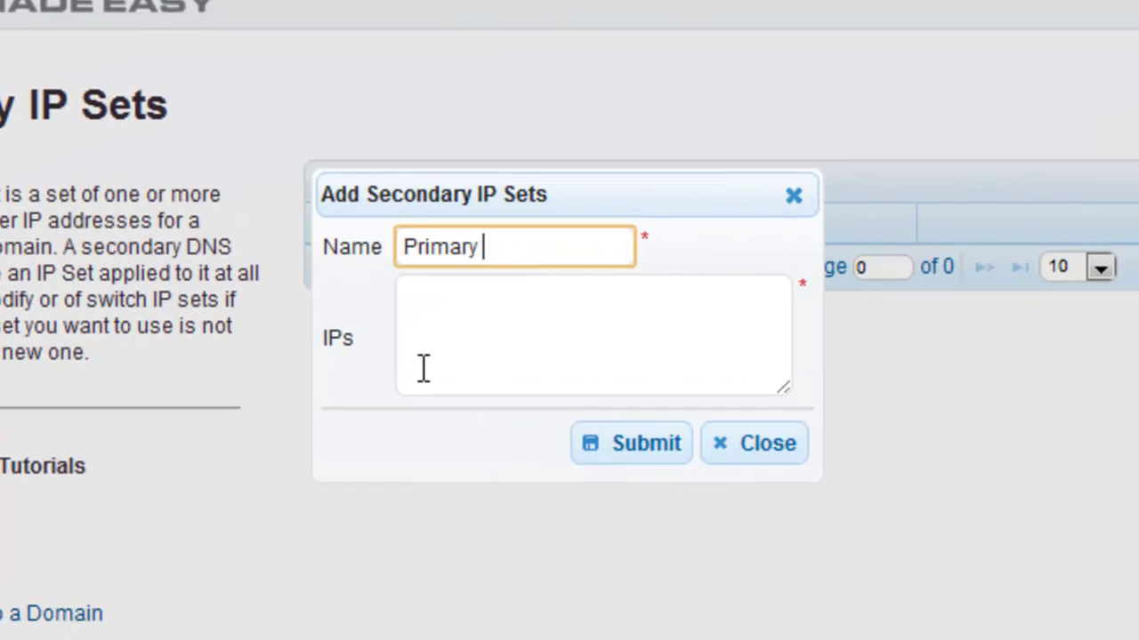
{"action": "type", "text": "Name S"}
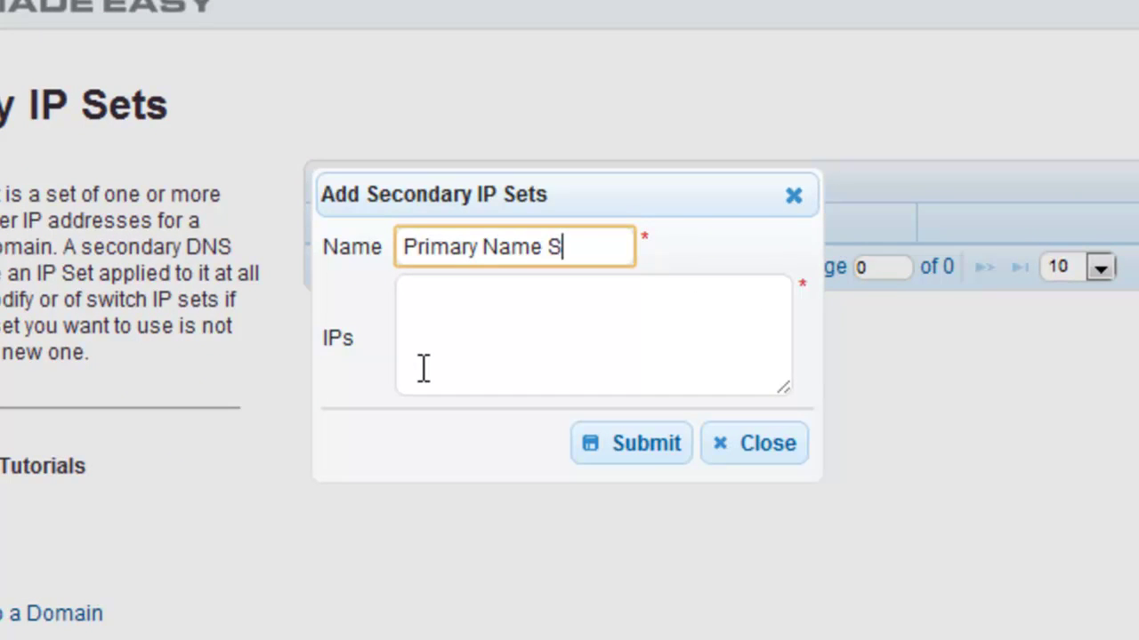
{"action": "type", "text": "ervers "}
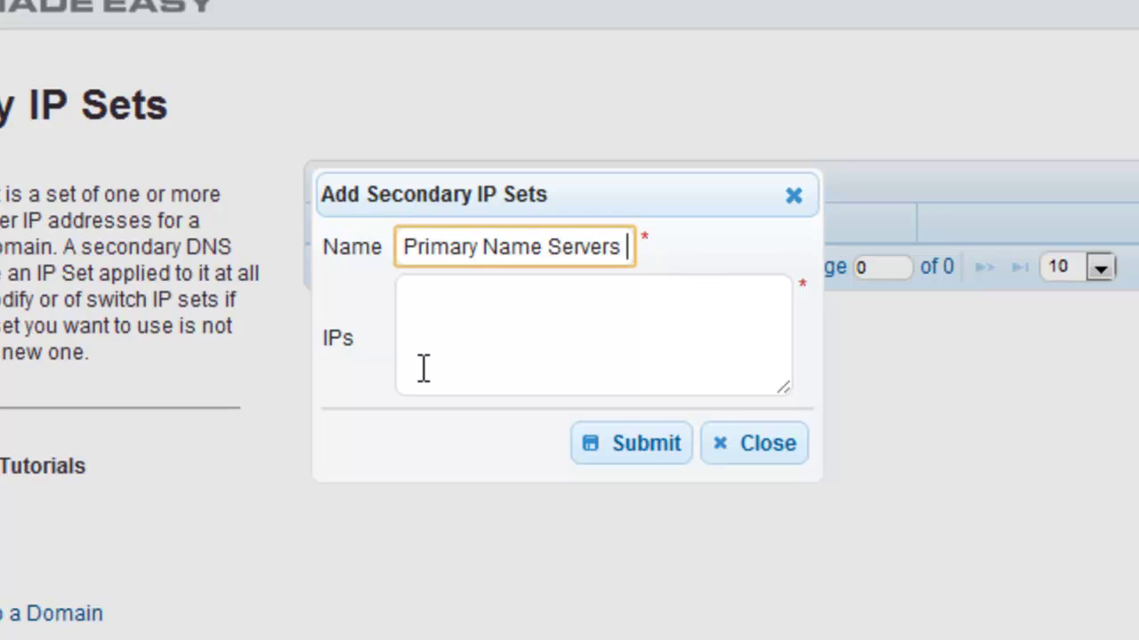
{"action": "type", "text": "1"}
{"action": "key", "text": "Tab"}
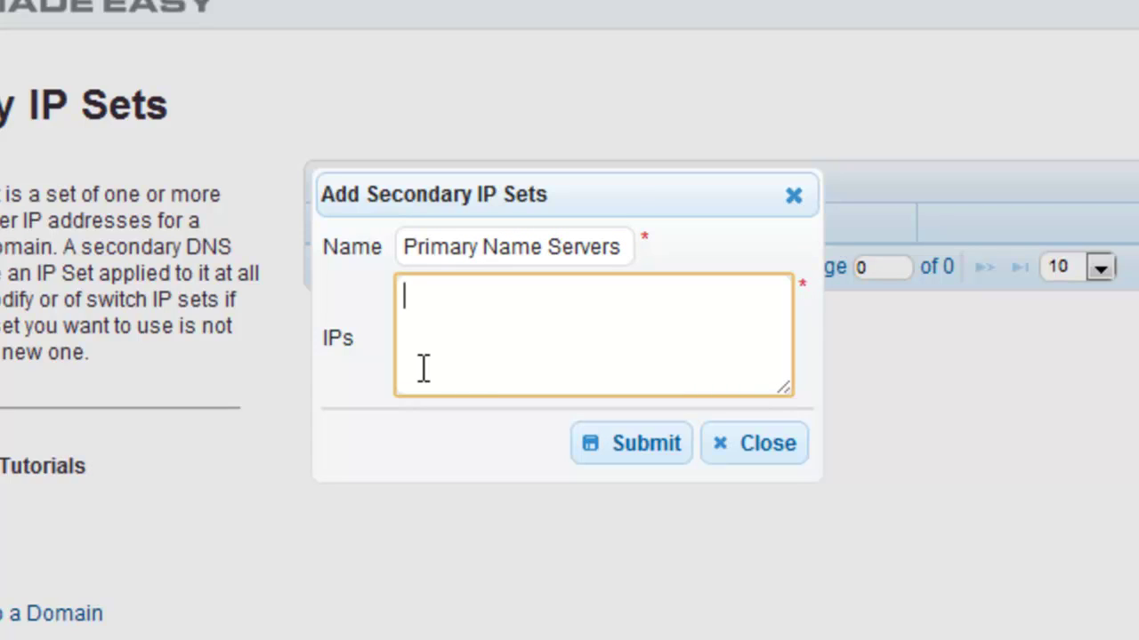
{"action": "type", "text": "192.168"}
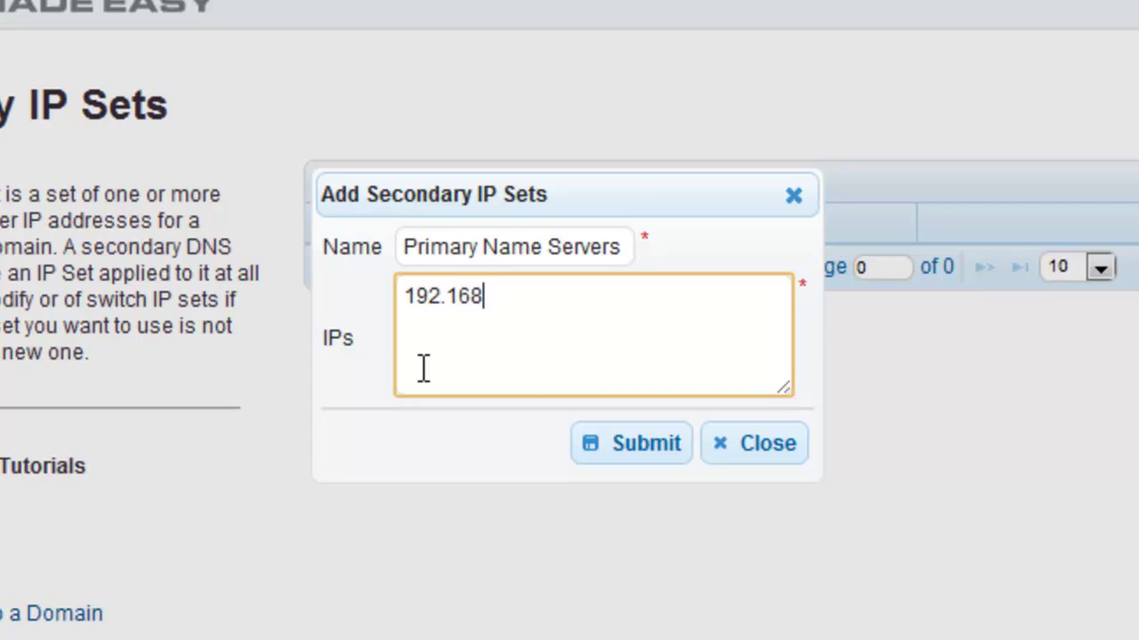
{"action": "type", "text": ".10.10"}
{"action": "key", "text": "Return"}
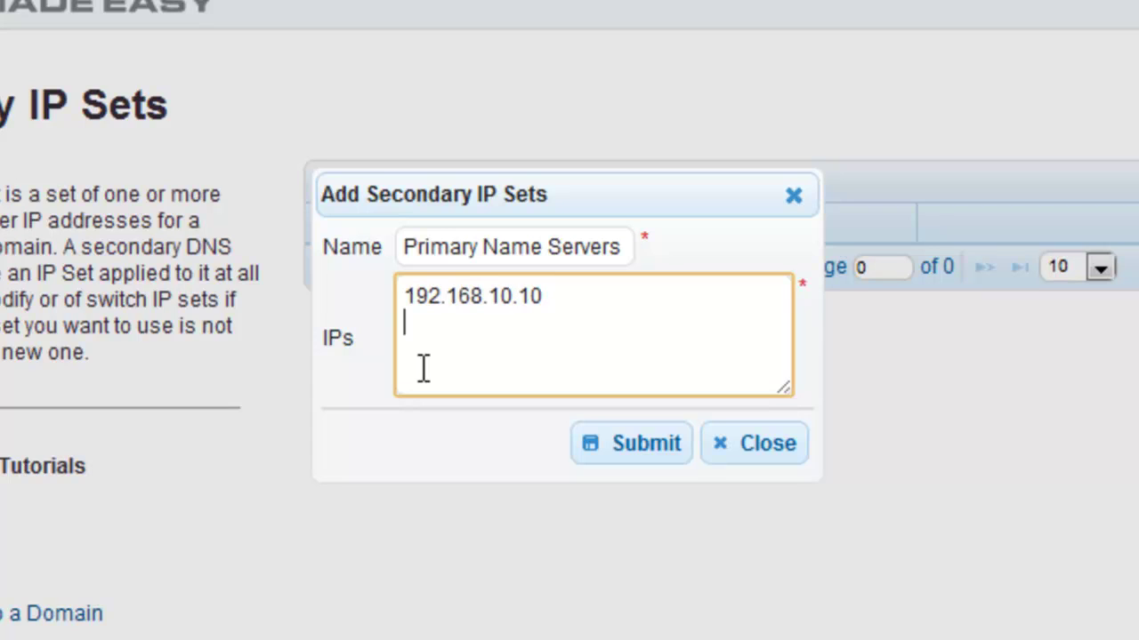
{"action": "type", "text": "192.16"}
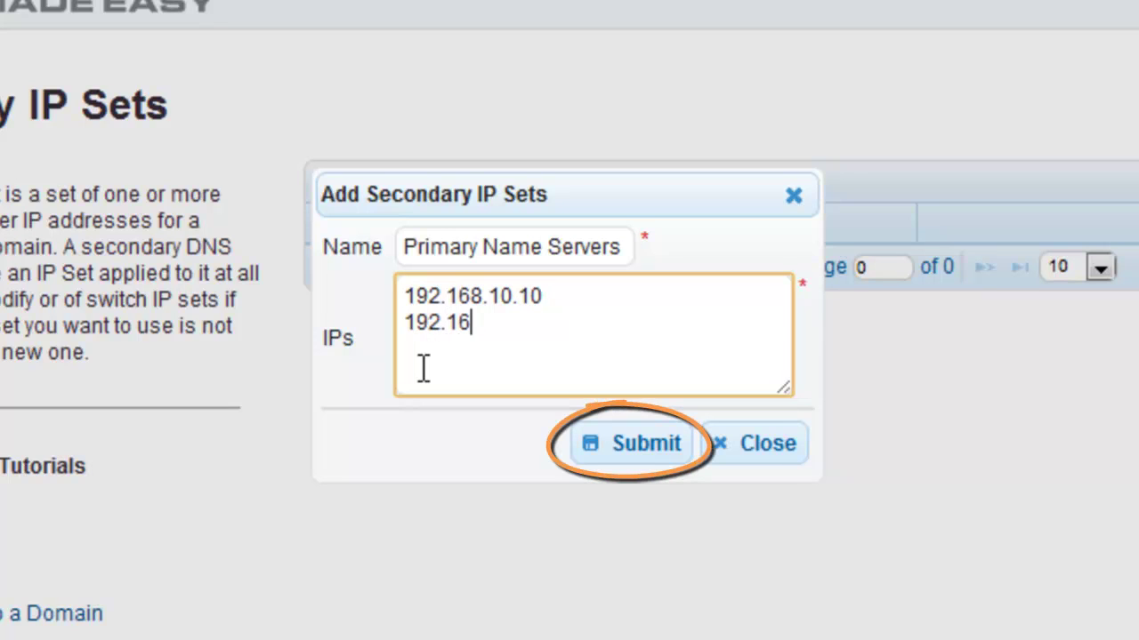
{"action": "type", "text": "8.20.20"}
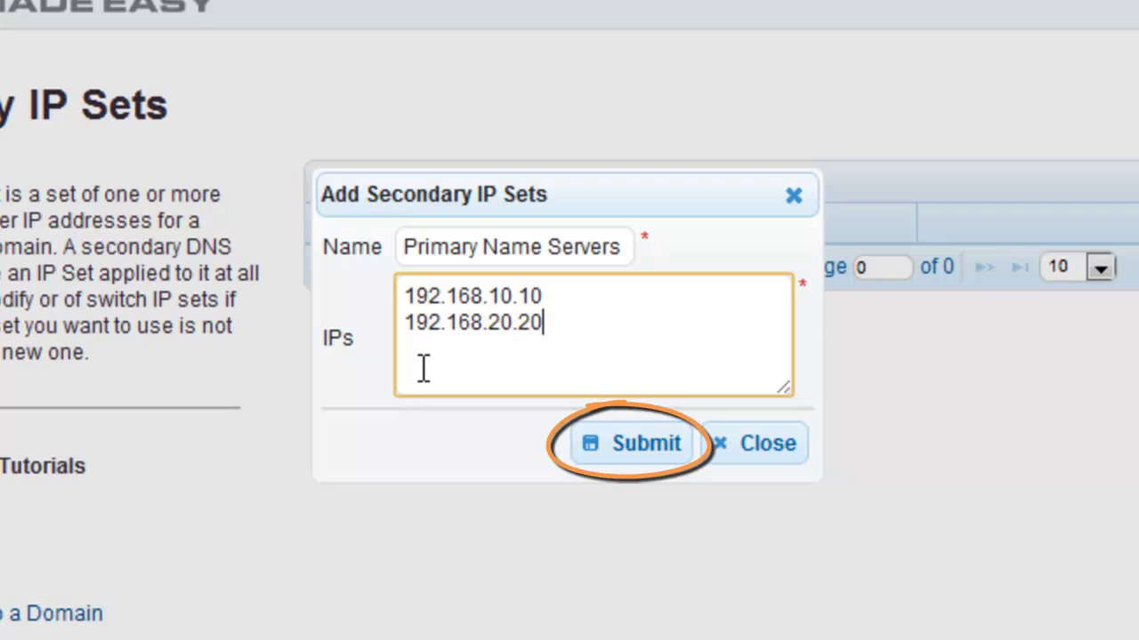
{"action": "left_click", "coordinate": [662, 476]}
{"action": "type", "text": "1"}
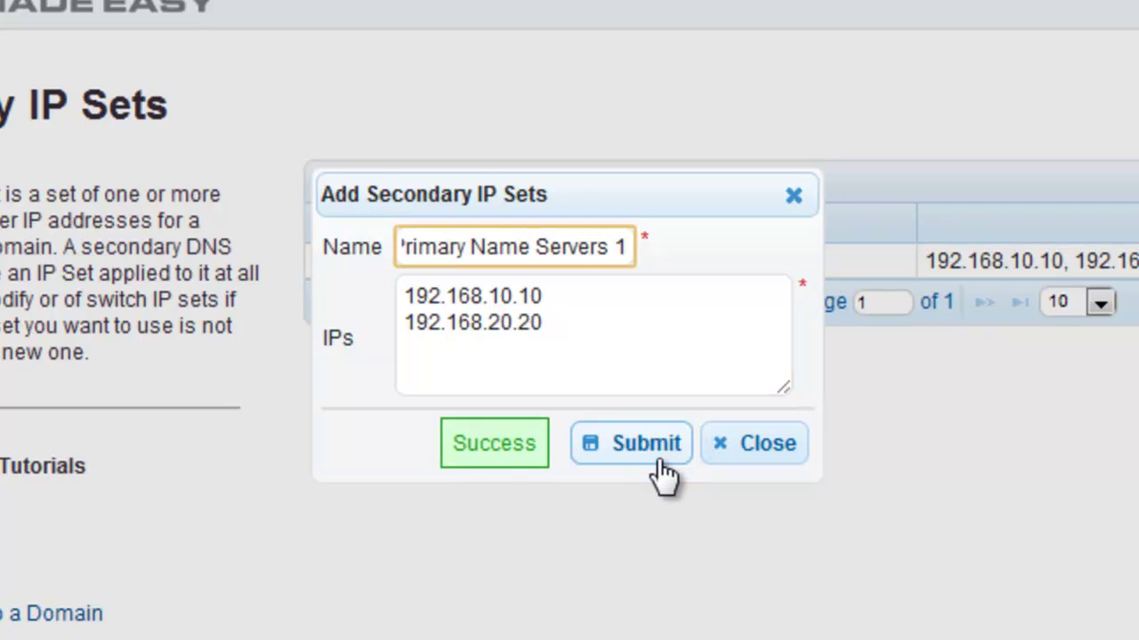
Close the add IP set form and switch to DNS > Secondary DNS
{"action": "left_click", "coordinate": [753, 471]}
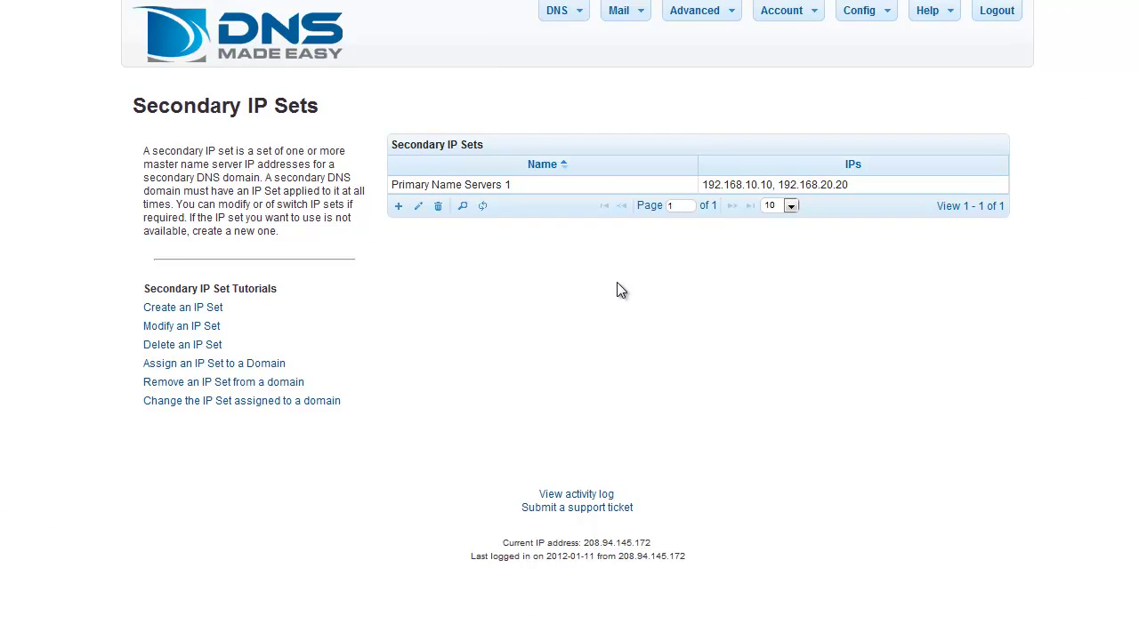
{"action": "left_click", "coordinate": [557, 10]}
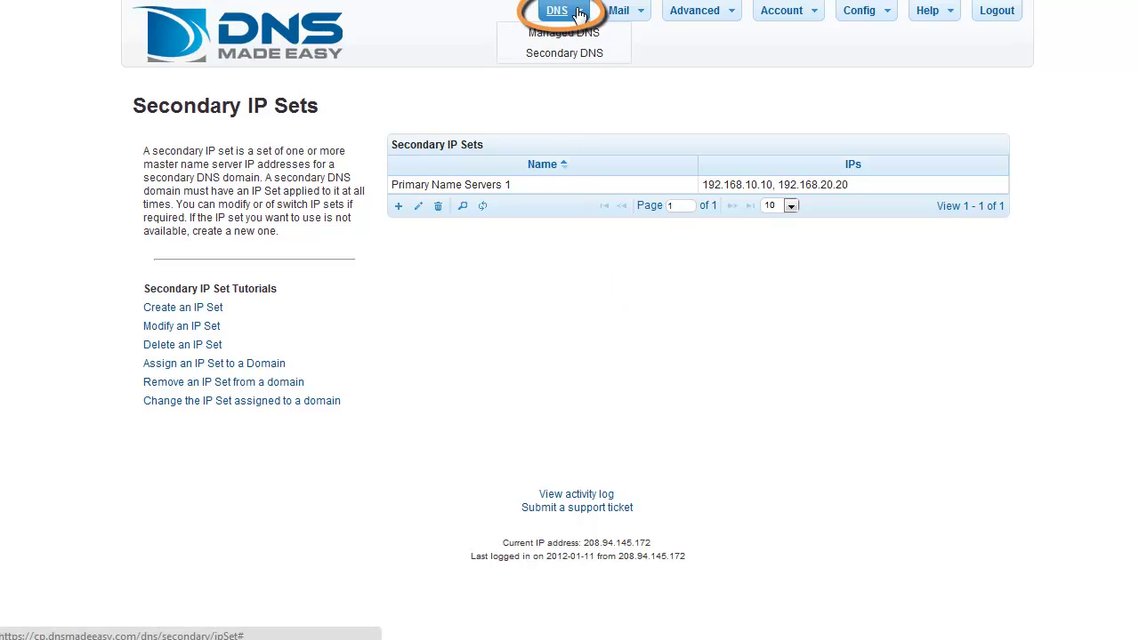
{"action": "left_click", "coordinate": [589, 55]}
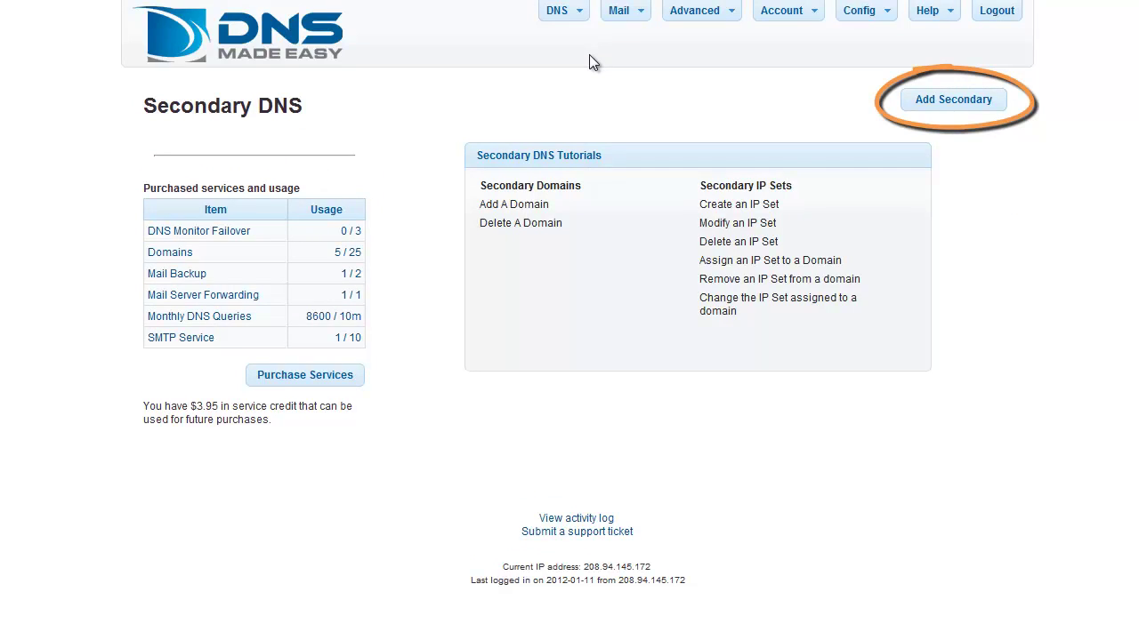
Add secondary domains example100.com and example101.com with IP set 'Primary Name Servers 1'
{"action": "left_click", "coordinate": [995, 115]}
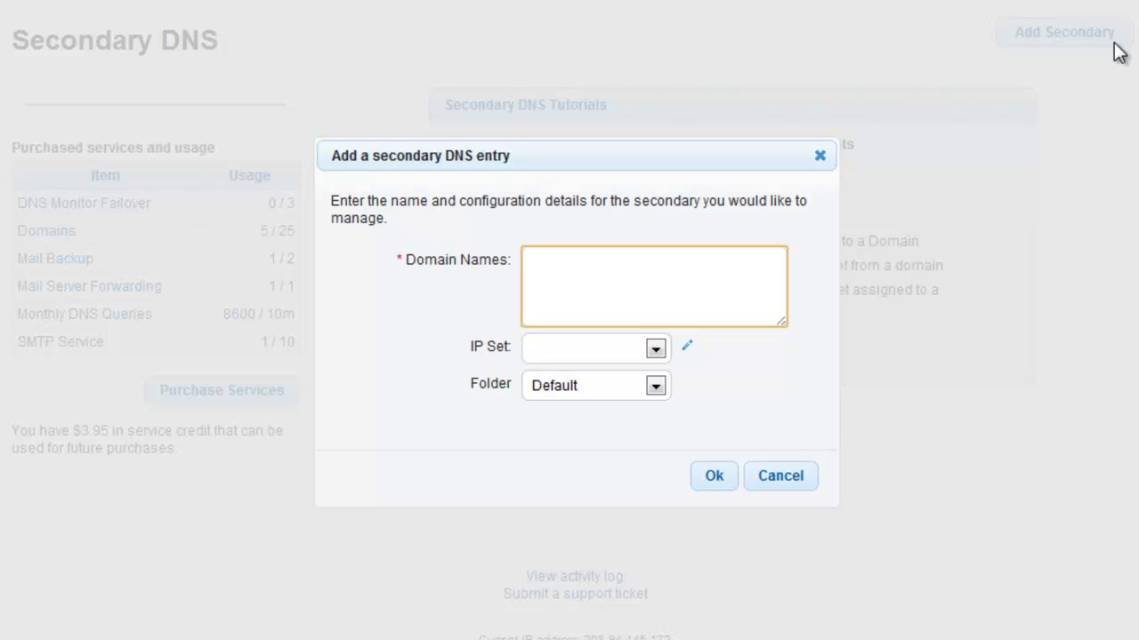
{"action": "type", "text": "e"}
{"action": "type", "text": "xample"}
{"action": "type", "text": "100.com"}
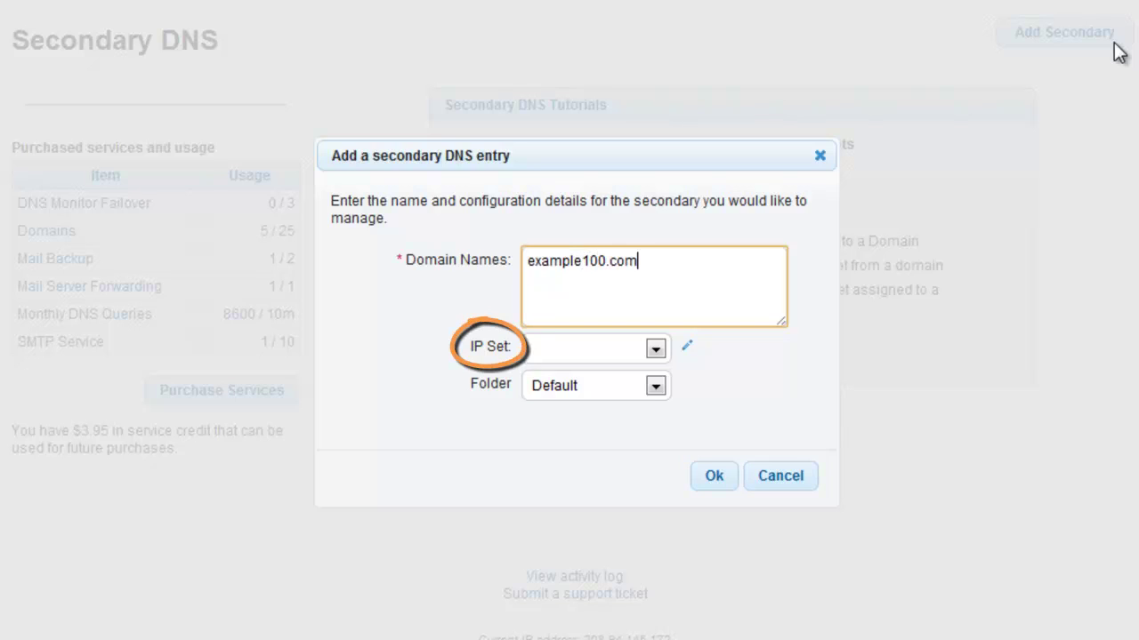
{"action": "key", "text": "Return"}
{"action": "type", "text": "example"}
{"action": "type", "text": "101"}
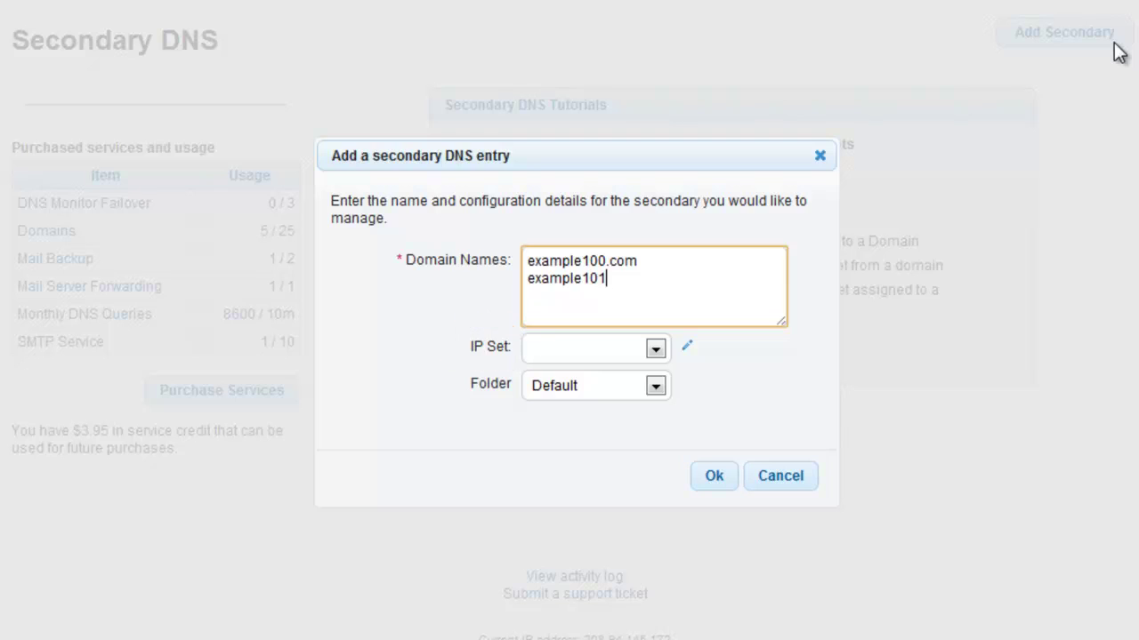
{"action": "type", "text": ".com"}
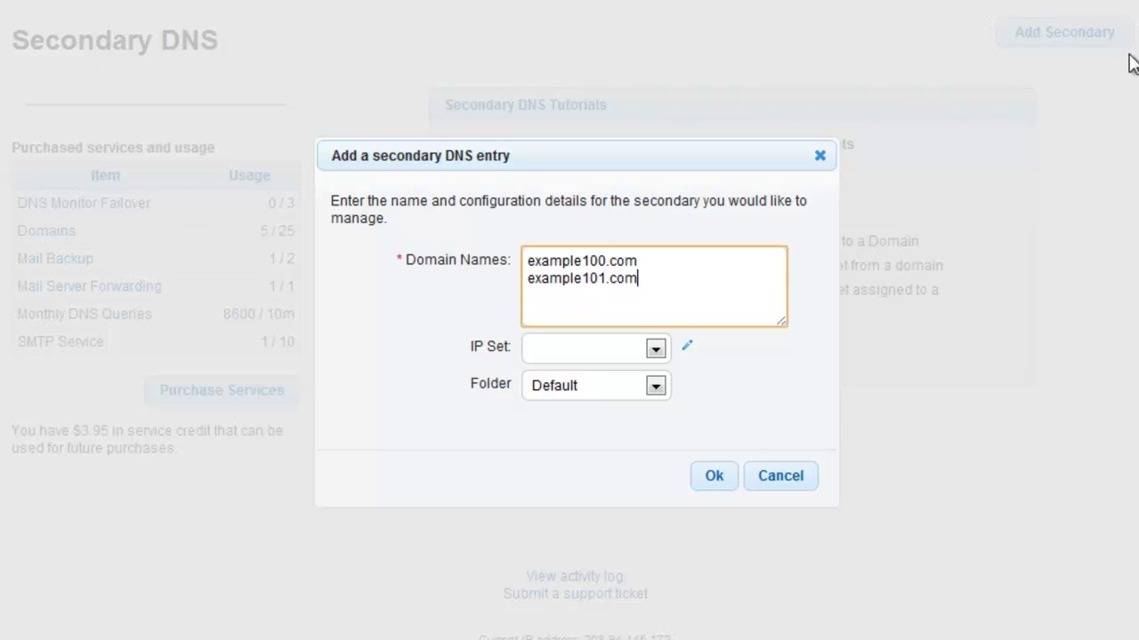
{"action": "left_click", "coordinate": [655, 348]}
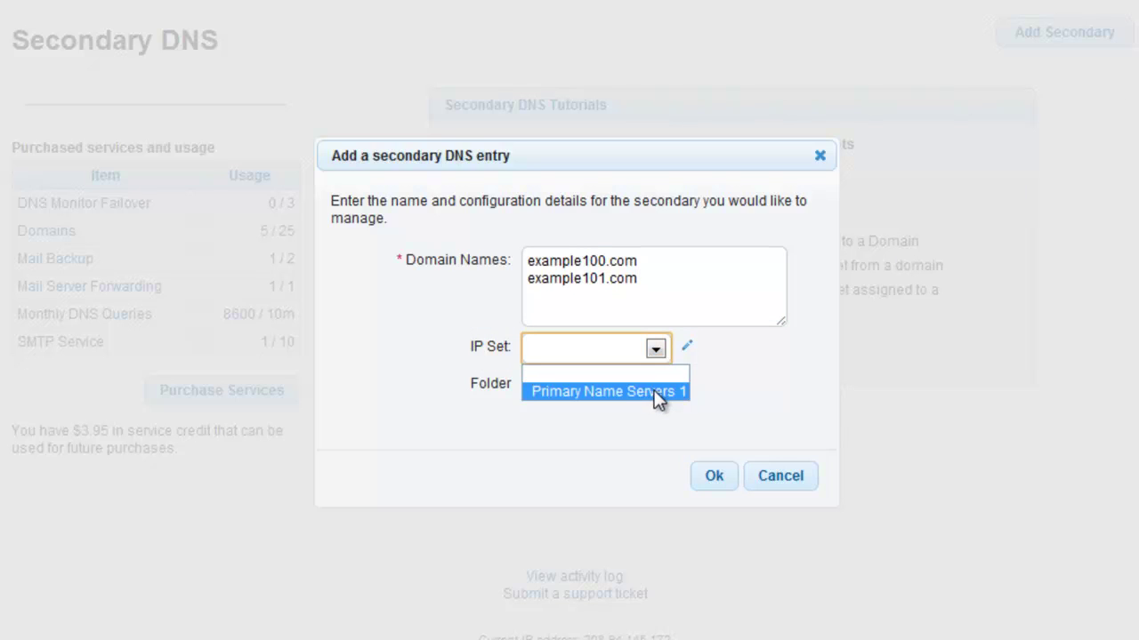
{"action": "left_click", "coordinate": [657, 393]}
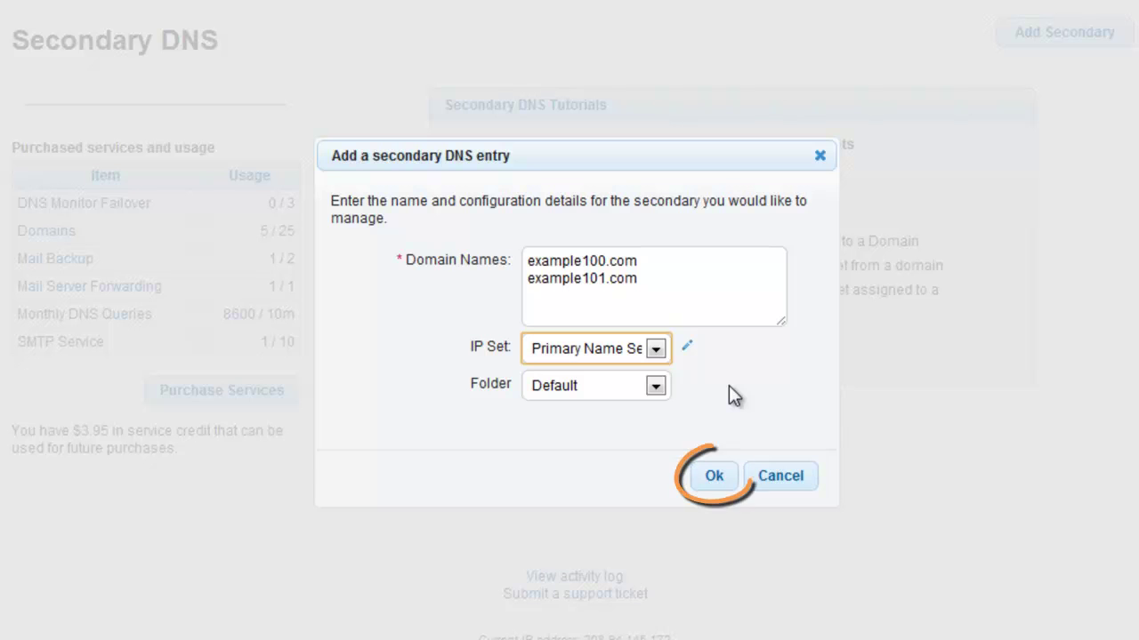
{"action": "left_click", "coordinate": [722, 476]}
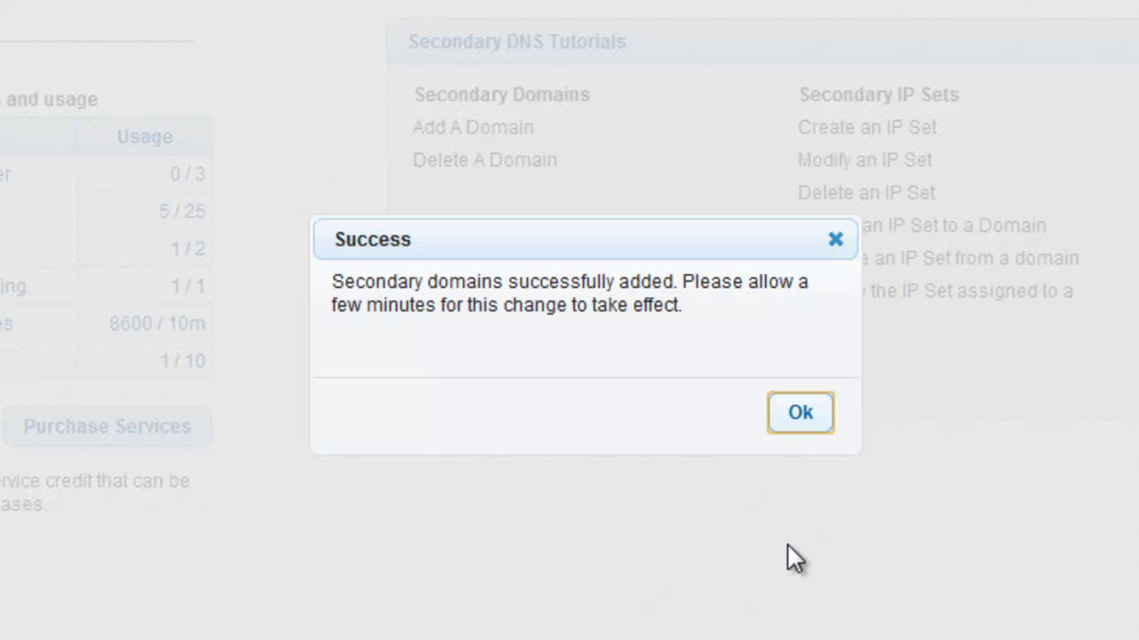
Dismiss the domains-added success message to view example100.com's secondary settings
{"action": "left_click", "coordinate": [800, 415]}
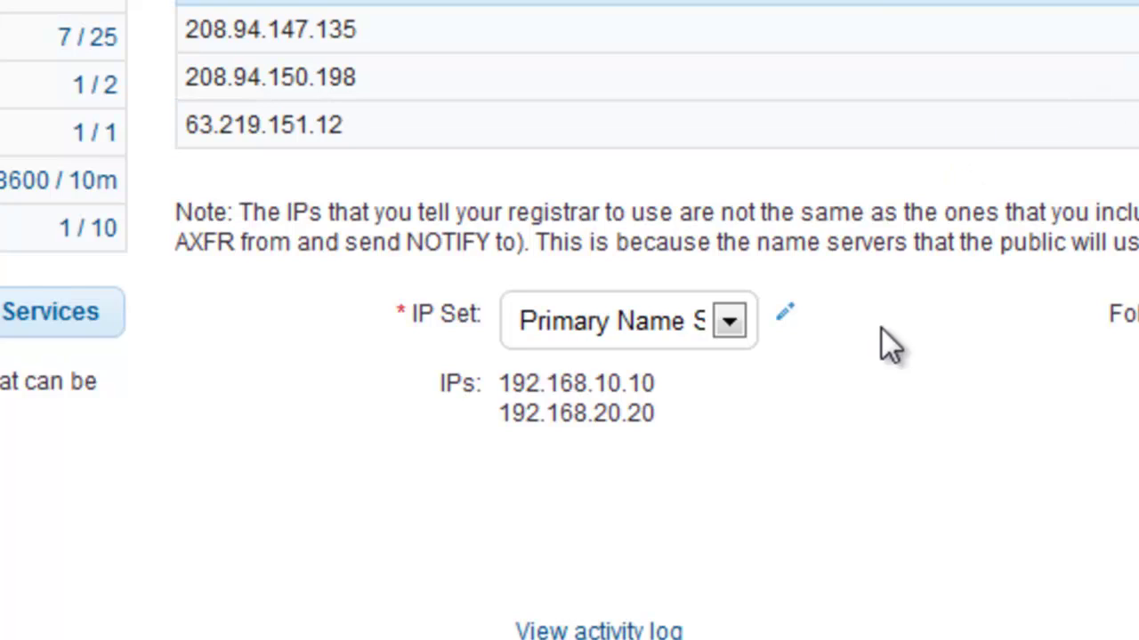
Keep 'Primary Name Servers 1' as example100.com's IP set and save the settings
{"action": "left_click", "coordinate": [729, 322]}
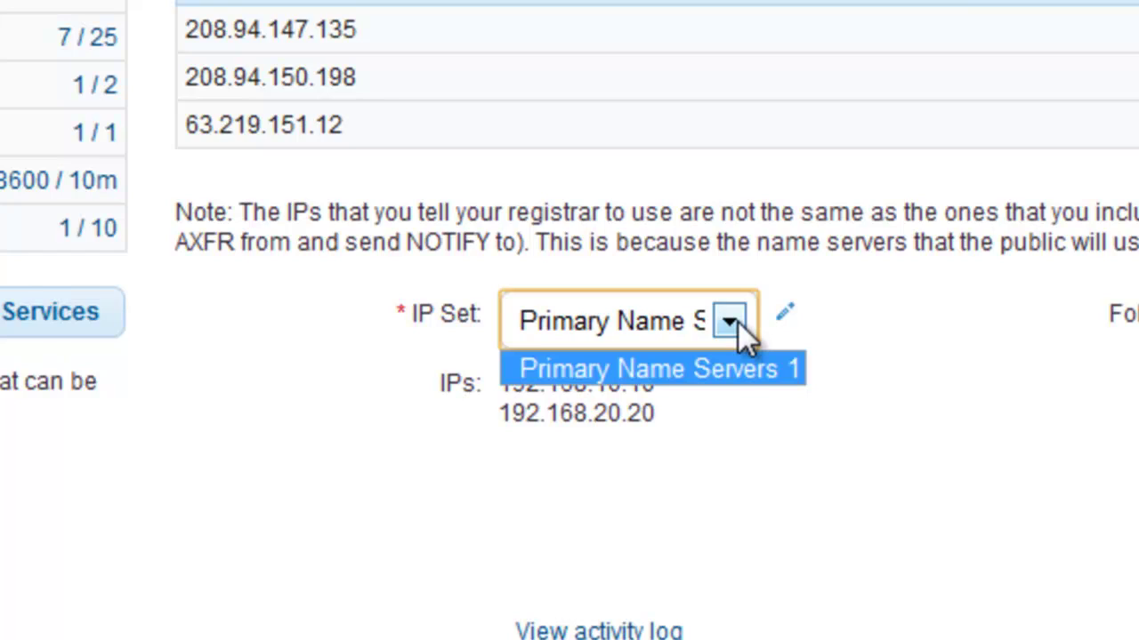
{"action": "left_click", "coordinate": [738, 321]}
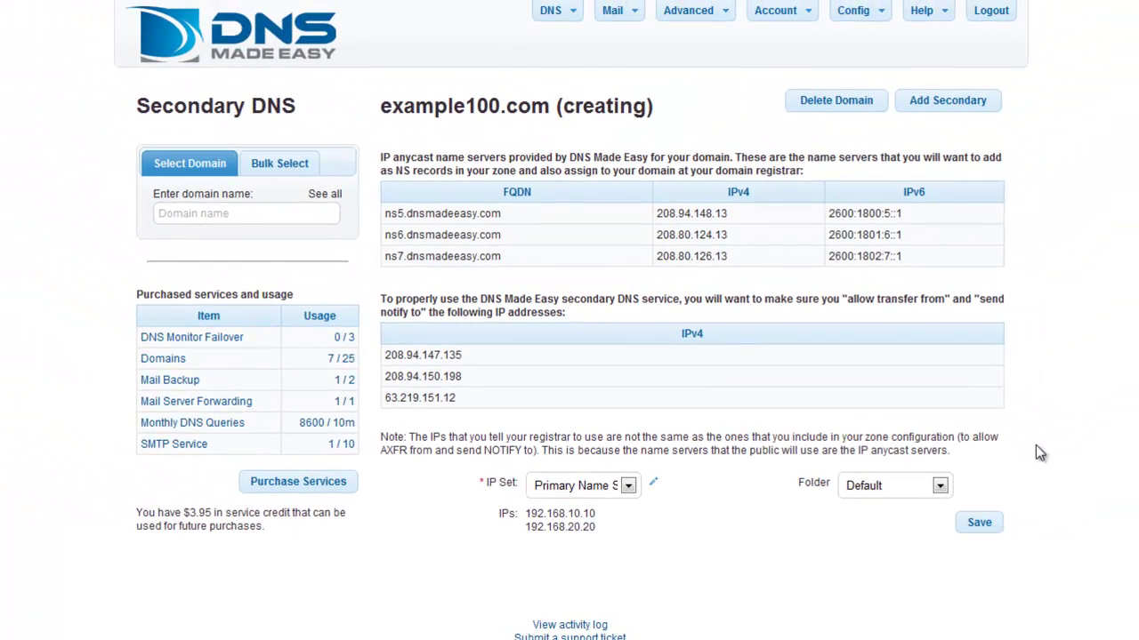
{"action": "left_click", "coordinate": [981, 525]}
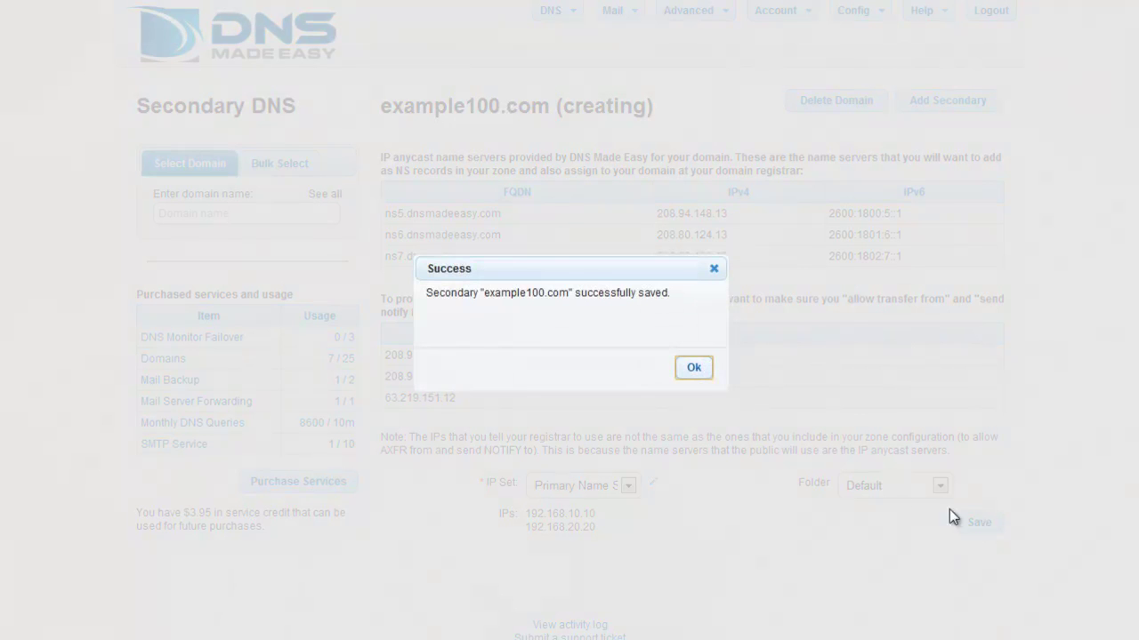
Dismiss the save confirmation and go to Help > Support and Tutorials
{"action": "left_click", "coordinate": [695, 369]}
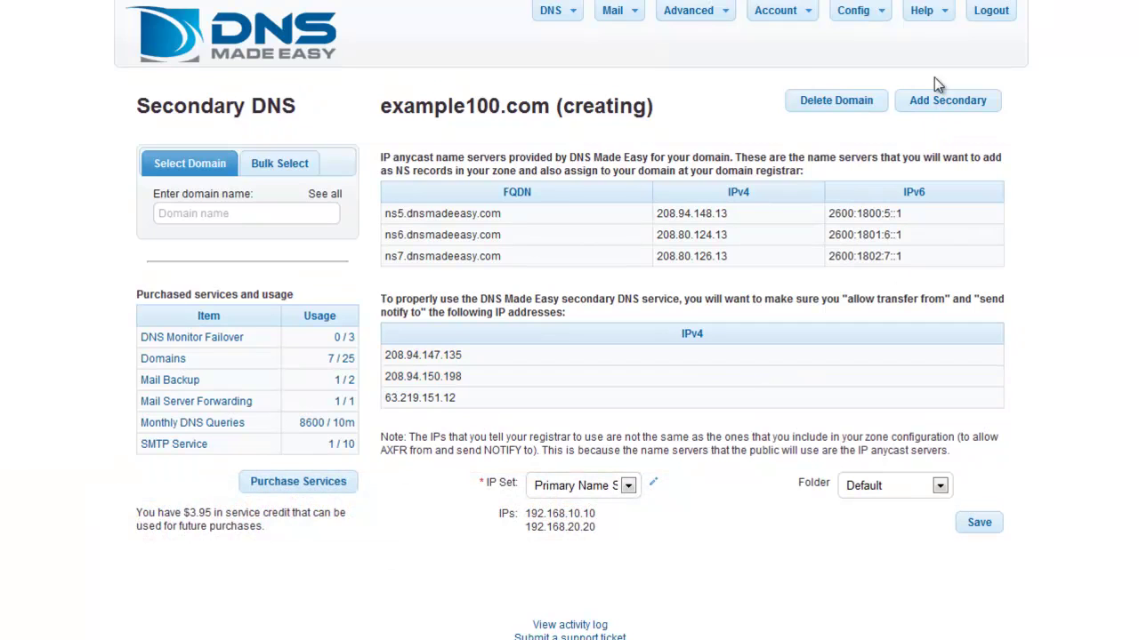
{"action": "left_click", "coordinate": [925, 11]}
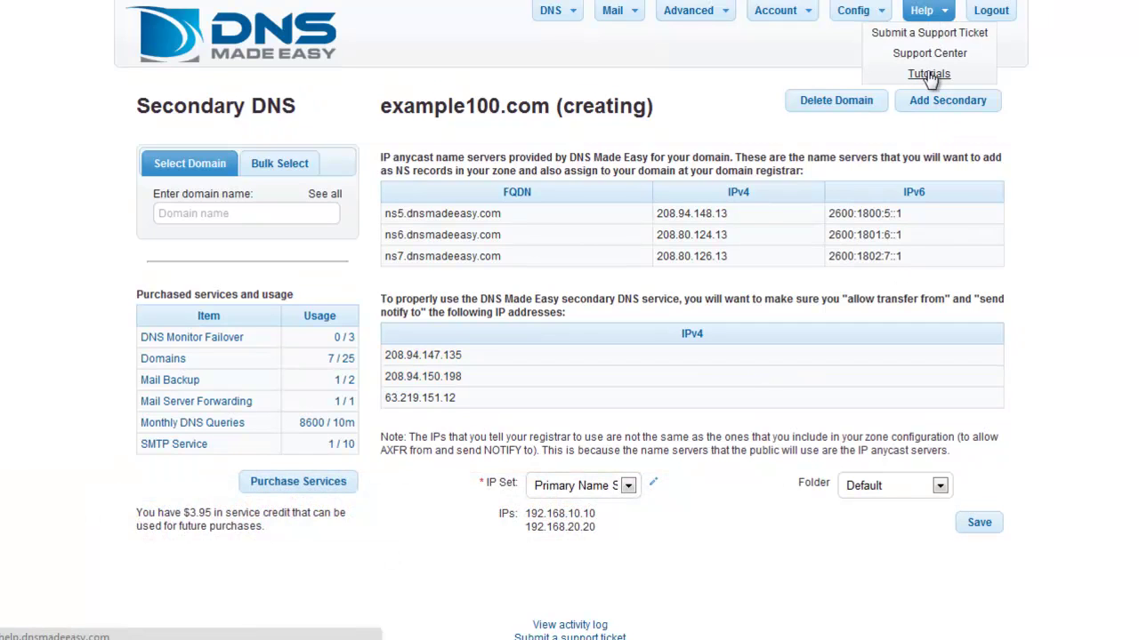
{"action": "left_click", "coordinate": [927, 73]}
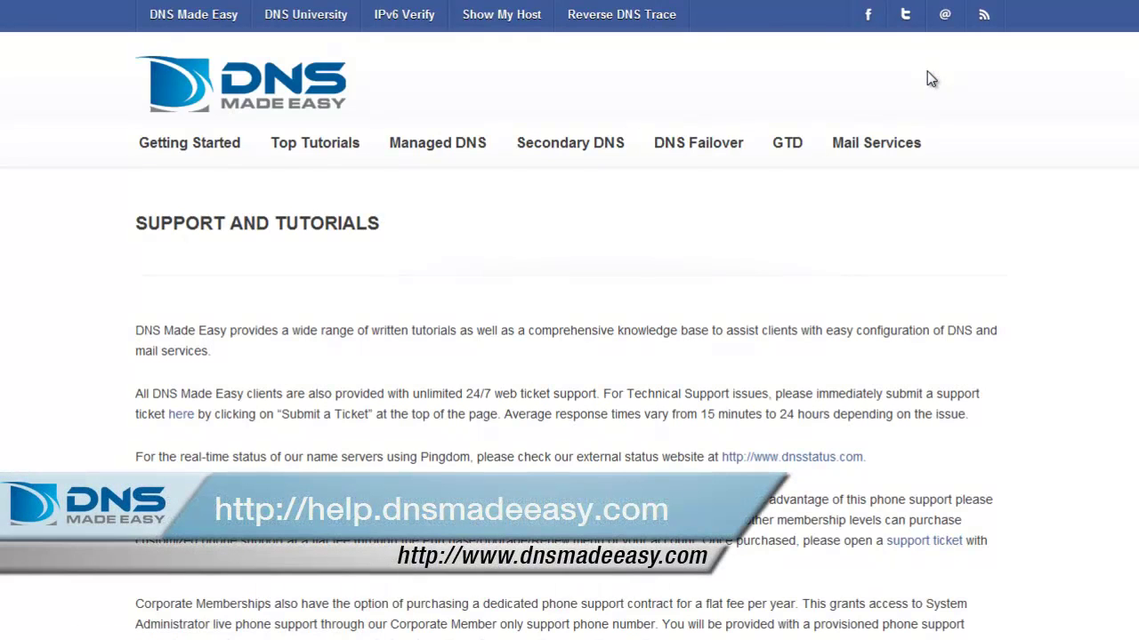